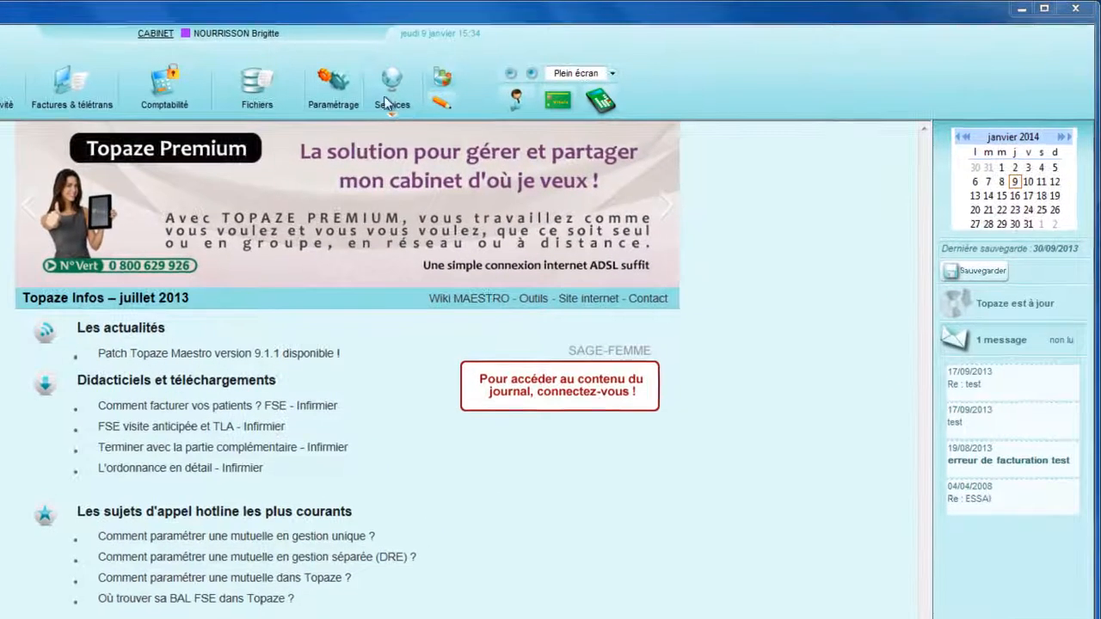
pyautogui.click(386, 93)
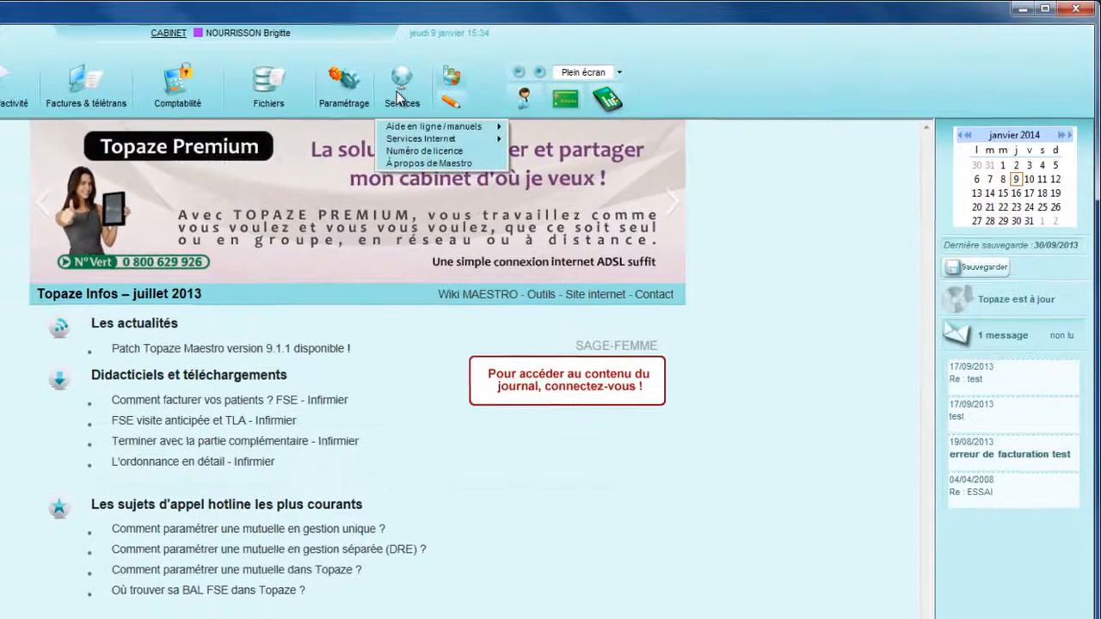
pyautogui.click(135, 159)
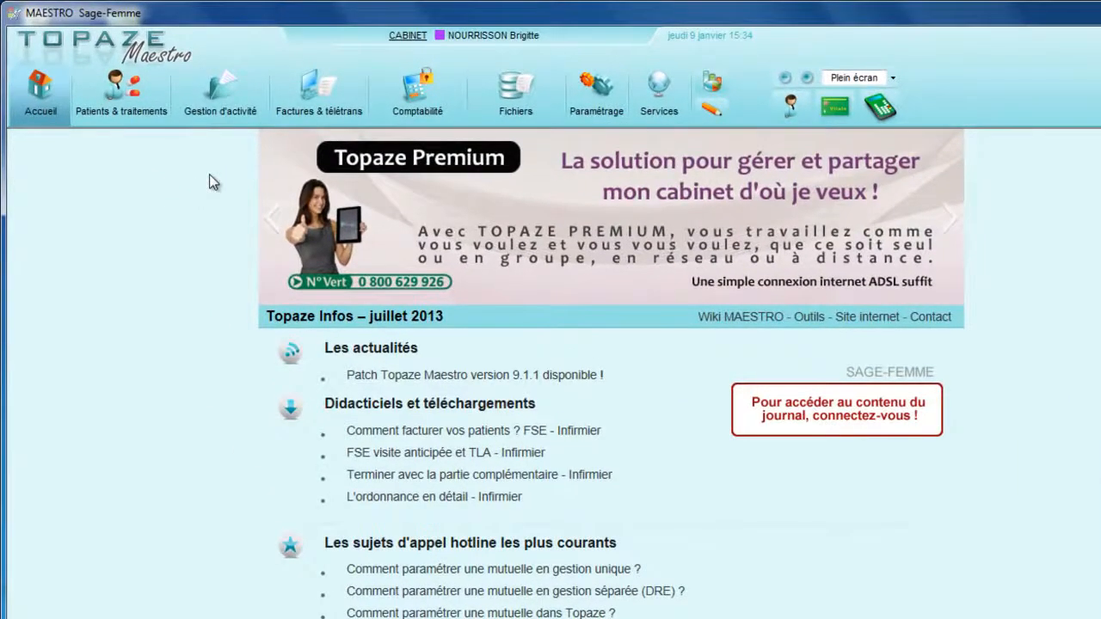
# Step: Start an FSE Visite for the prescription dated 03/12/2013 in the list of treatments to invoice
pyautogui.click(338, 90)
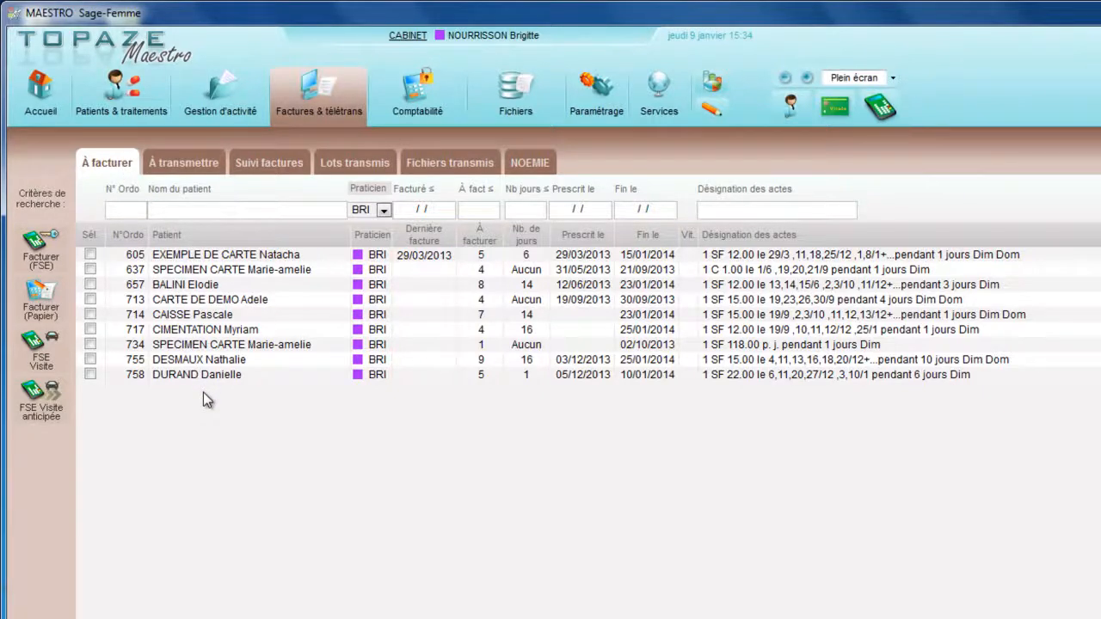
pyautogui.click(211, 362)
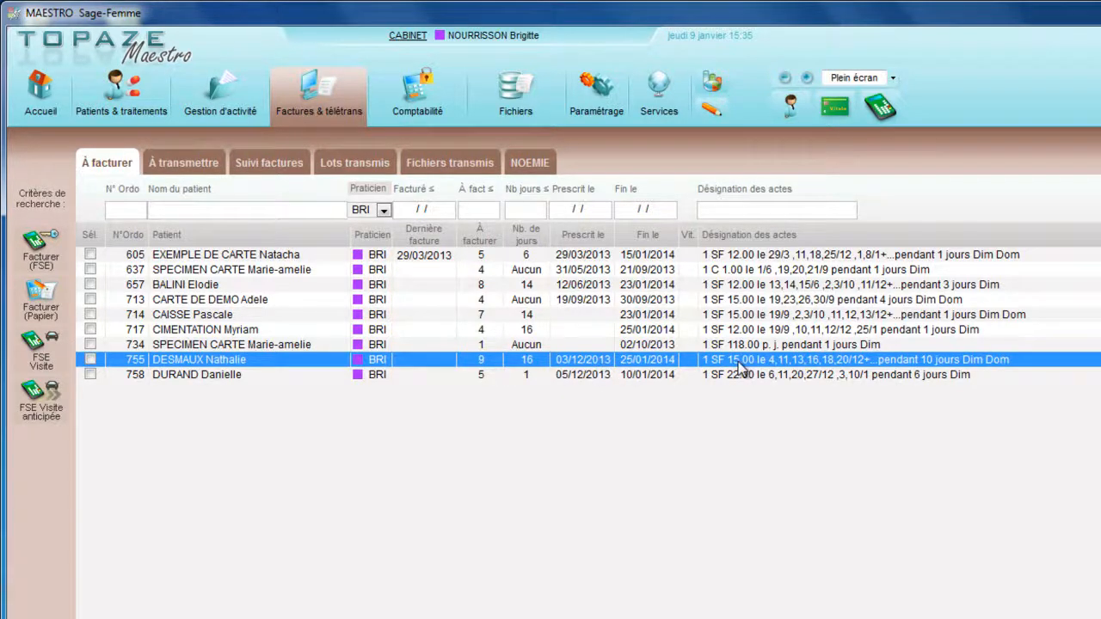
pyautogui.click(90, 360)
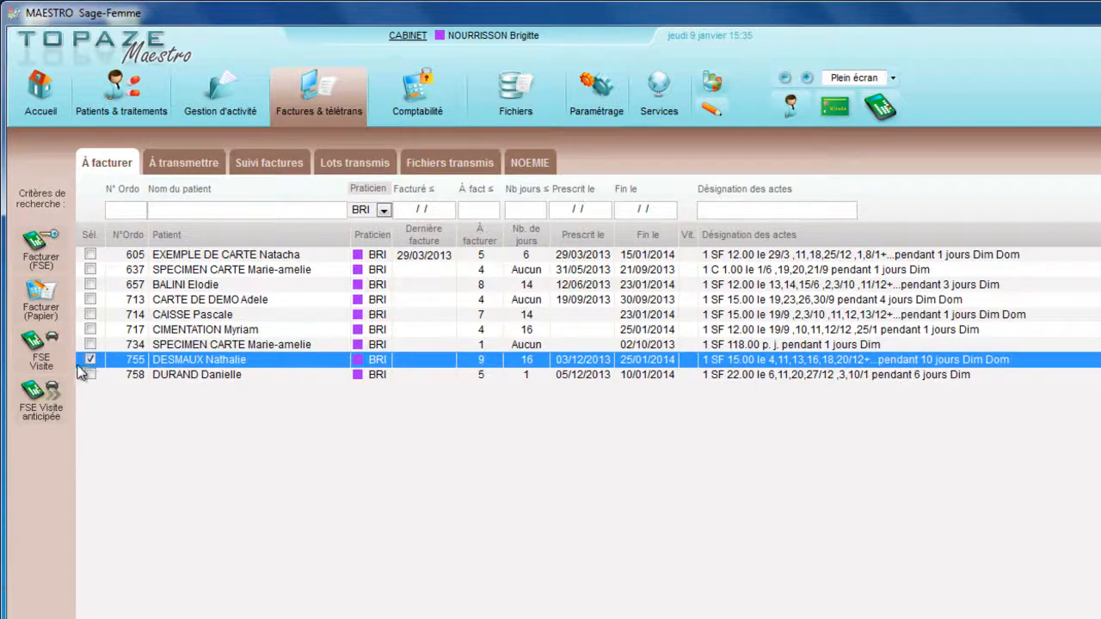
pyautogui.click(48, 364)
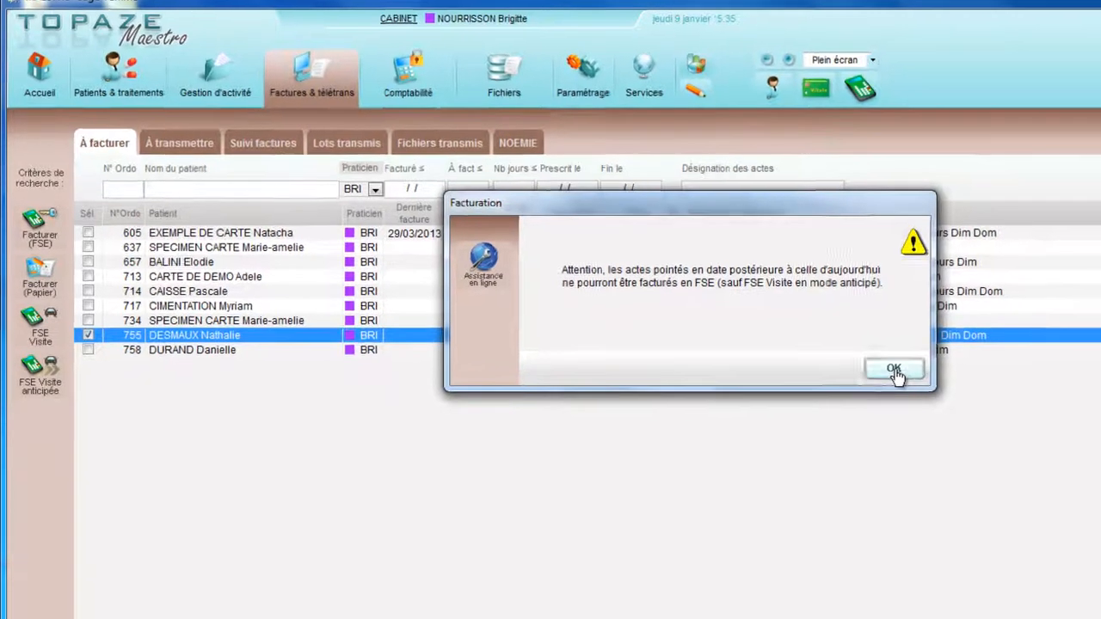
pyautogui.click(914, 395)
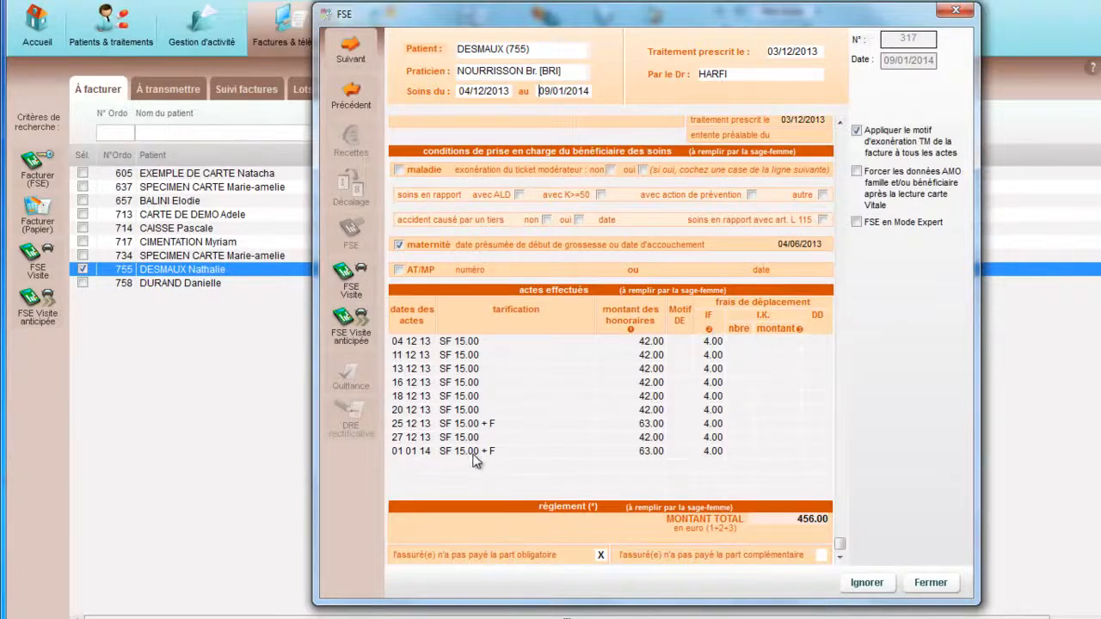
# Step: Select practitioner BRI on the FSE form and check the start and end dates of the care period
pyautogui.click(507, 75)
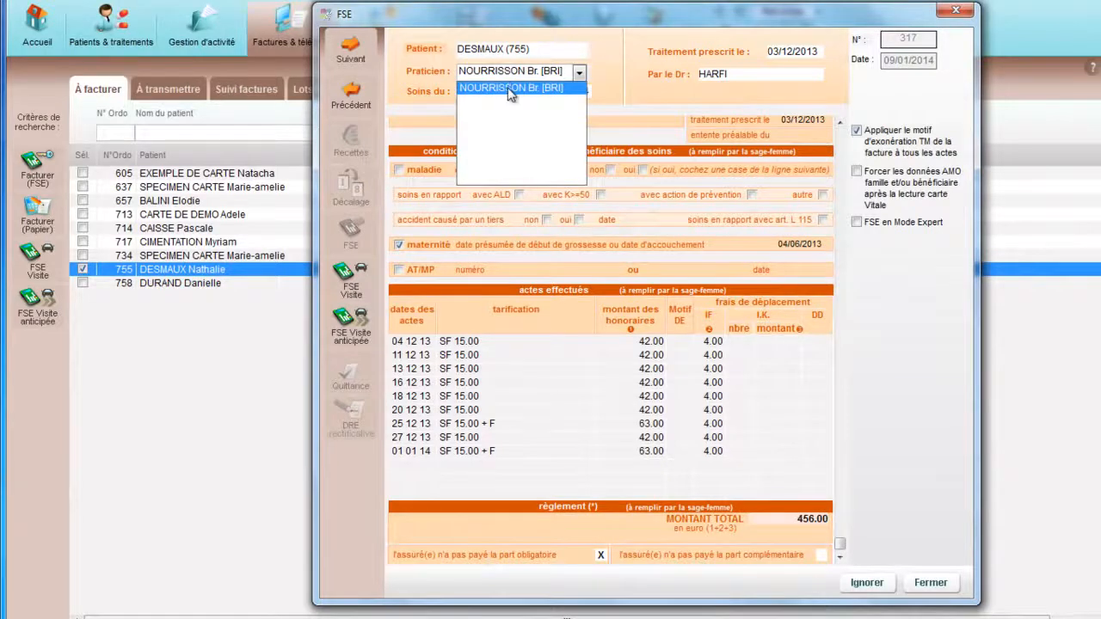
pyautogui.click(509, 88)
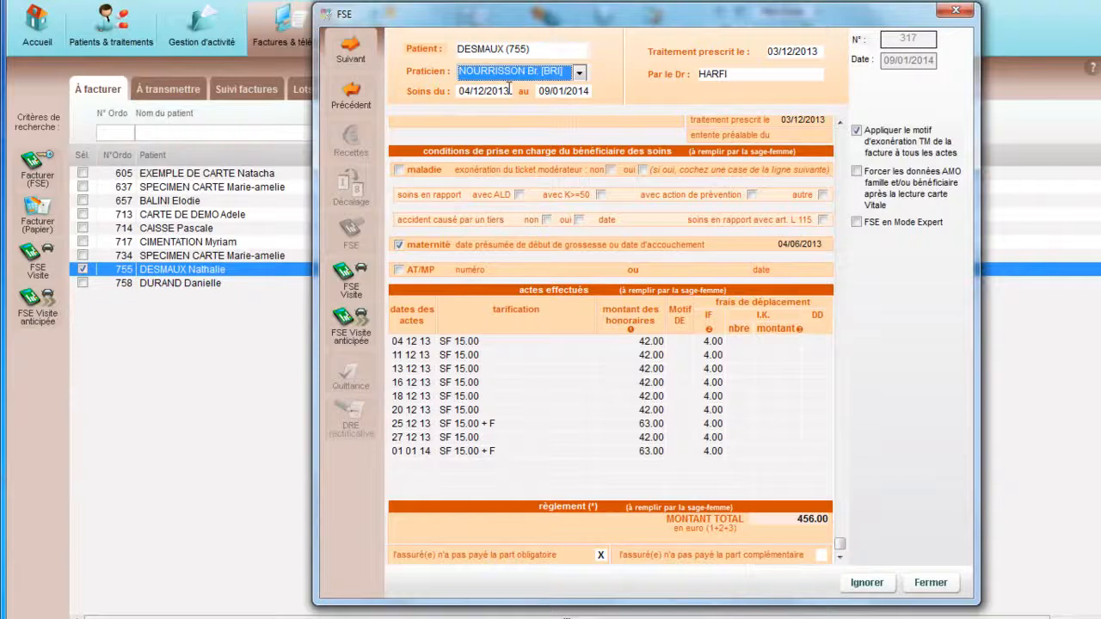
pyautogui.click(494, 94)
pyautogui.click(557, 93)
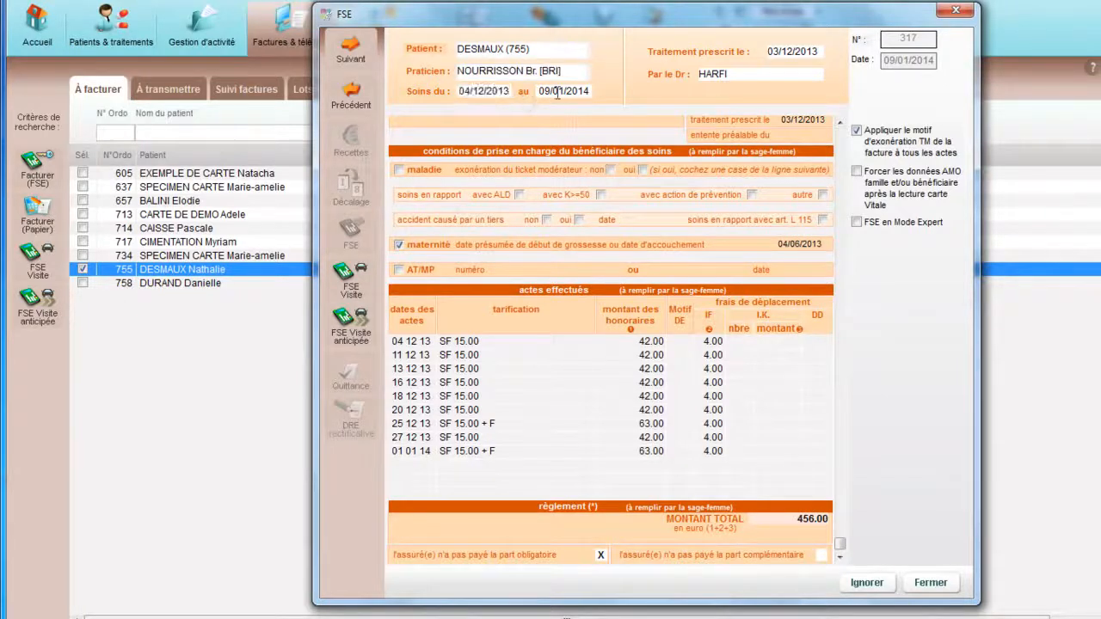
pyautogui.click(559, 93)
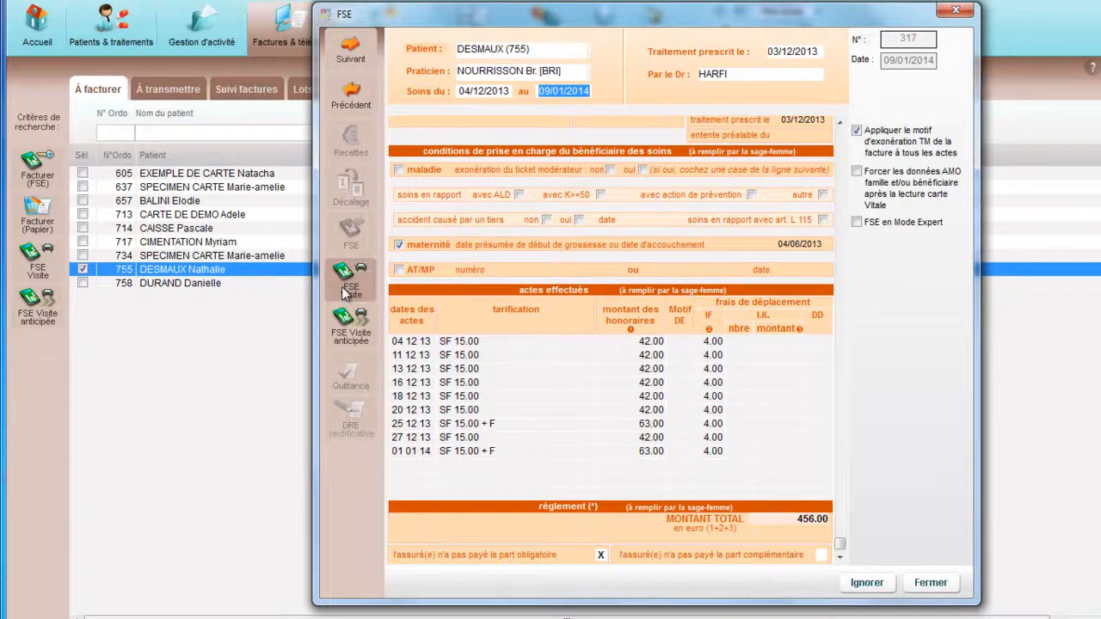
# Step: Issue the invoice as an FSE Visite anticipée with the care period ending on 10/01/2014
pyautogui.click(352, 332)
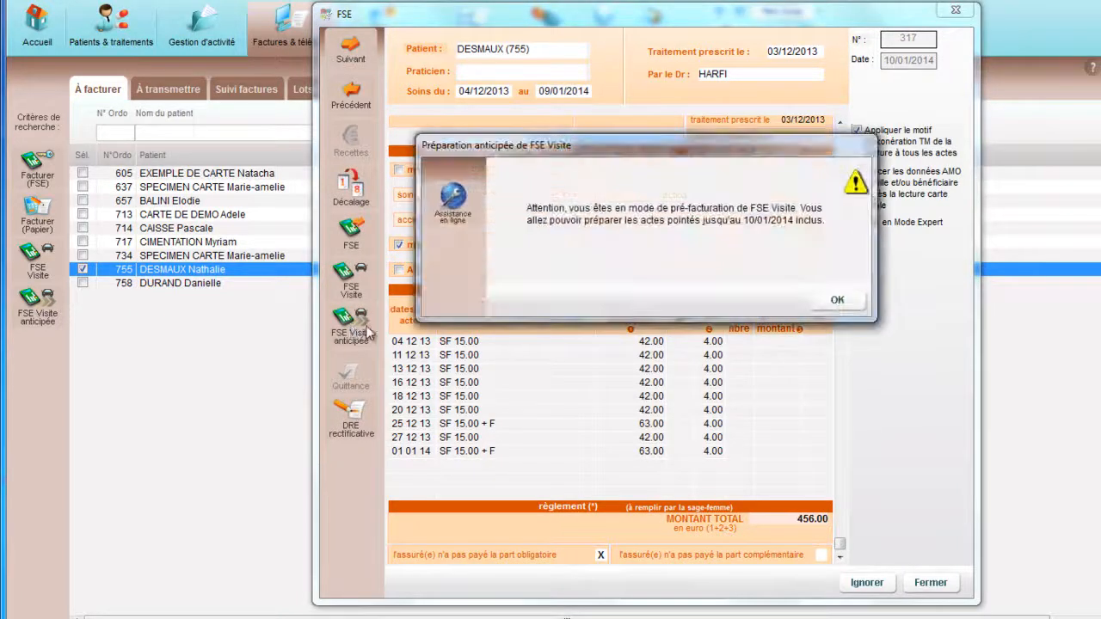
pyautogui.click(834, 301)
pyautogui.click(556, 89)
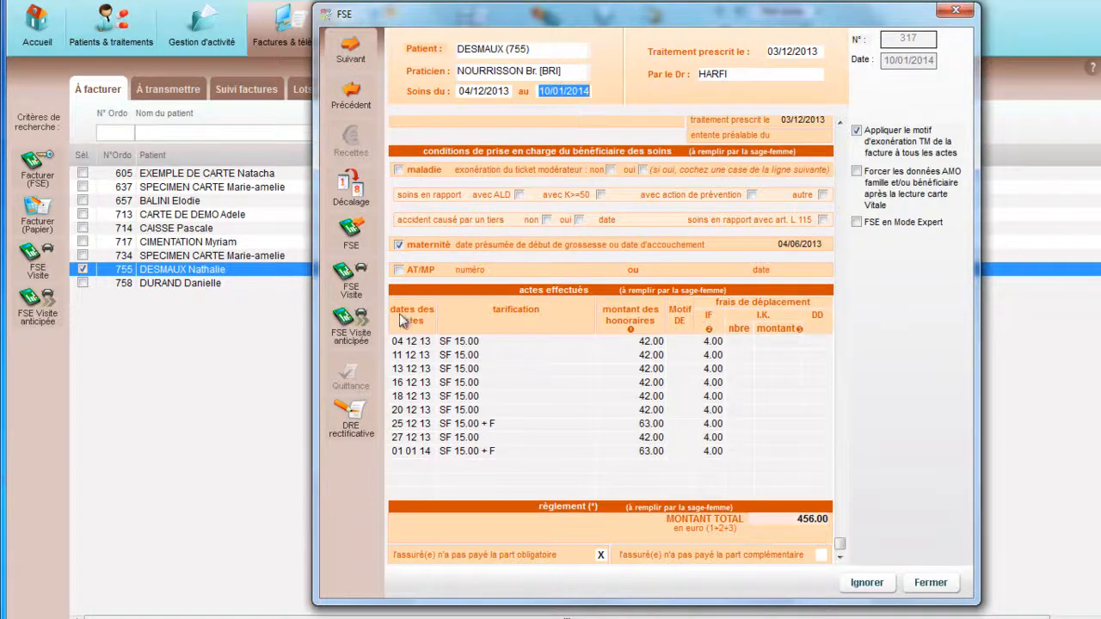
pyautogui.click(359, 332)
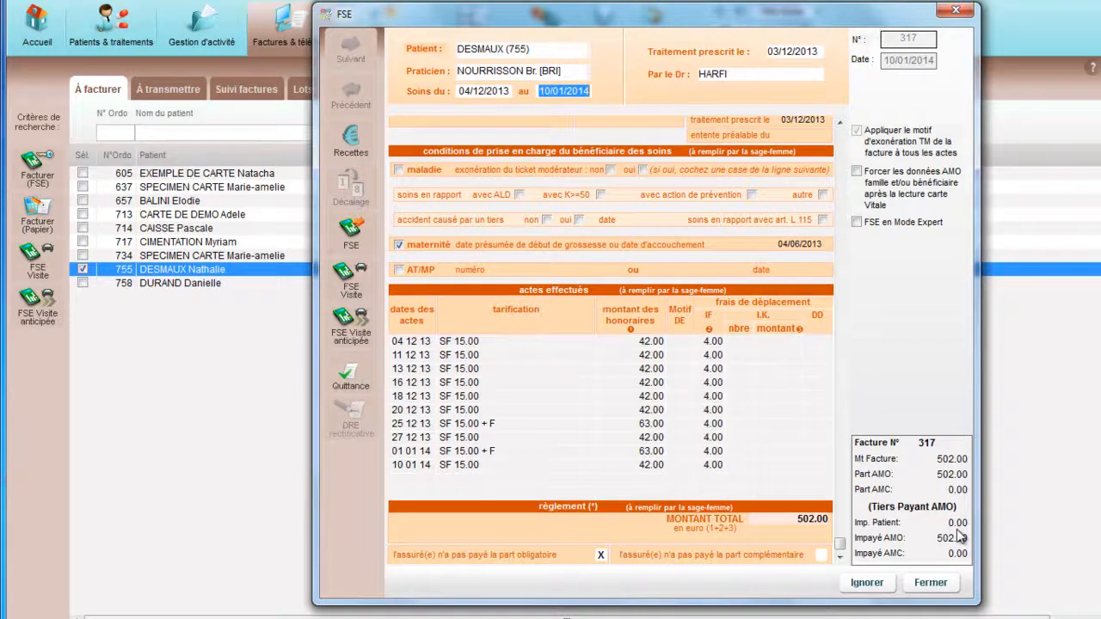
# Step: Preview the patient's receipt (quittance) through to its totals without printing it, and close the FSE form
pyautogui.click(361, 378)
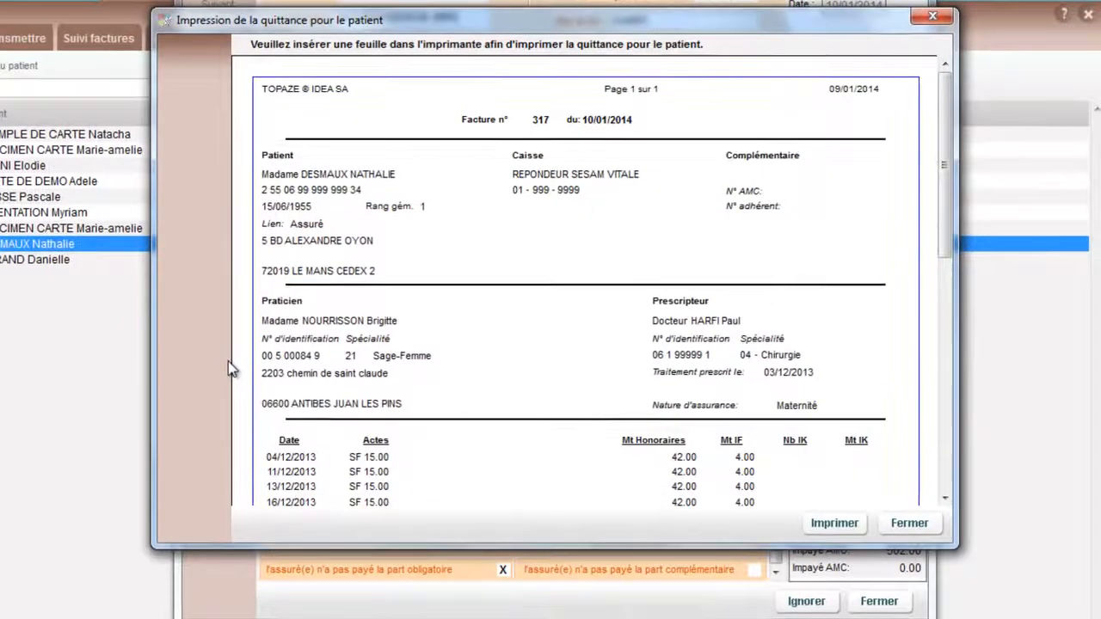
pyautogui.moveTo(944, 163); pyautogui.dragTo(953, 327)
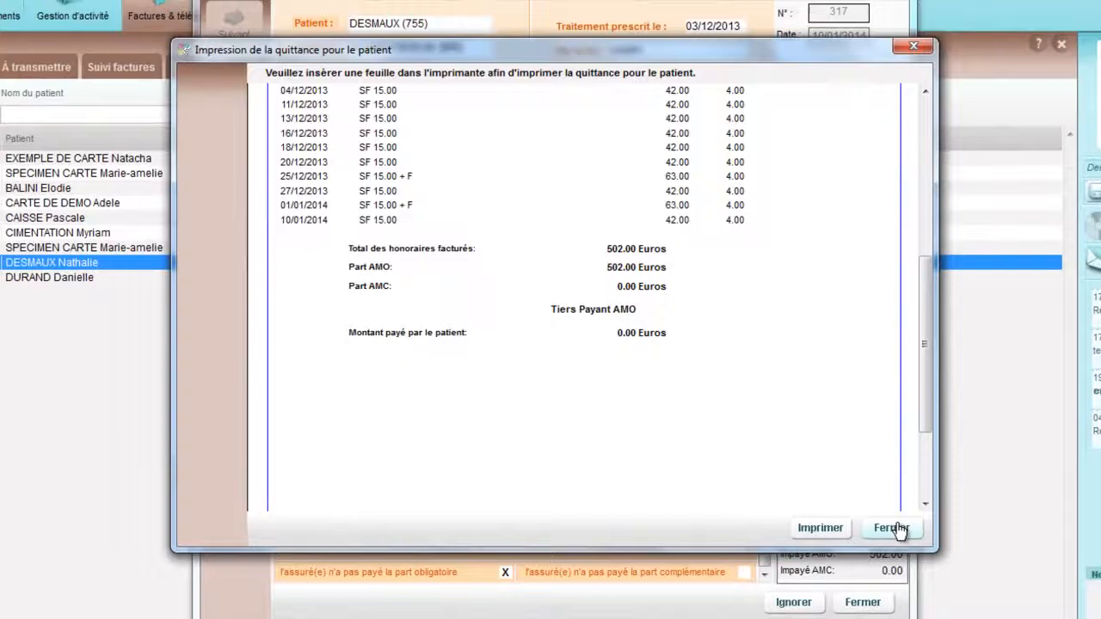
pyautogui.click(909, 523)
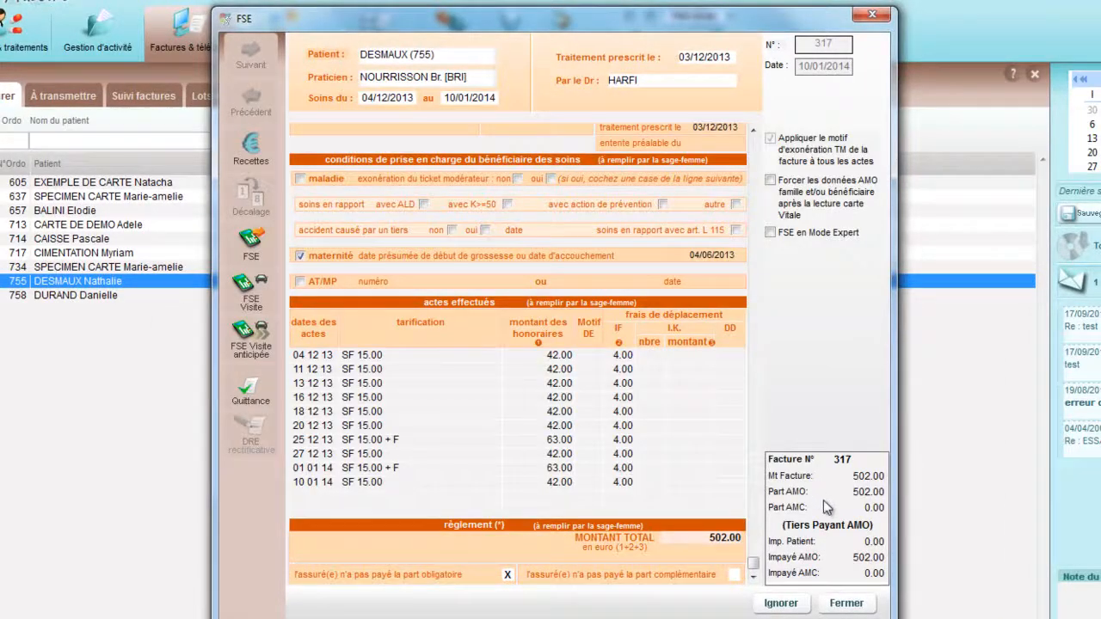
pyautogui.click(847, 604)
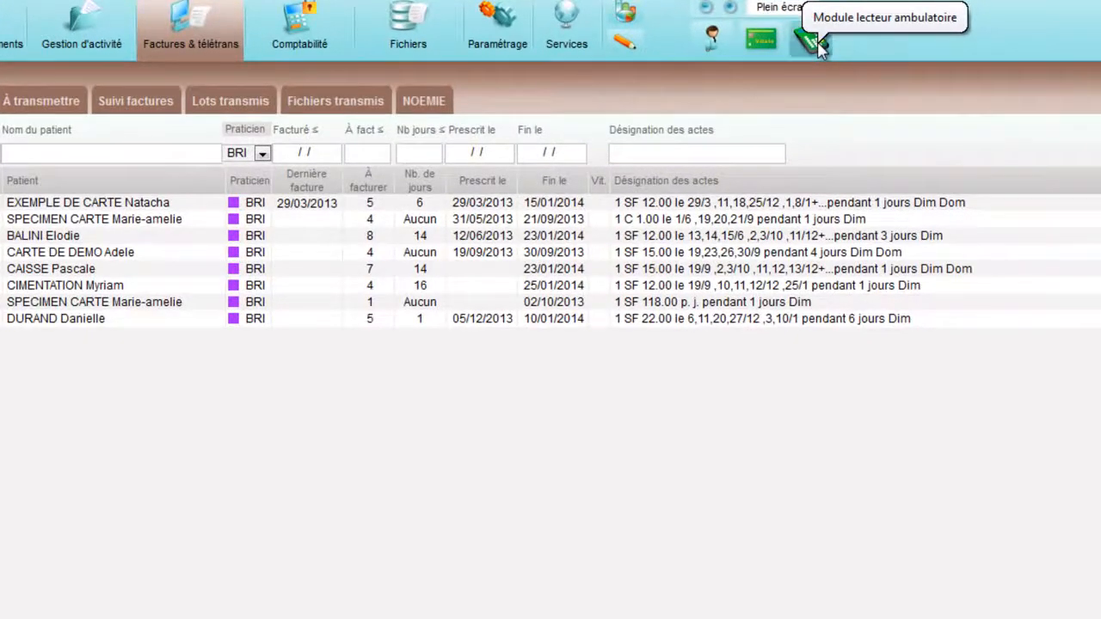
# Step: Open the portable reader (TLA) management module, select practitioner BRI and identify the connected reader
pyautogui.click(812, 40)
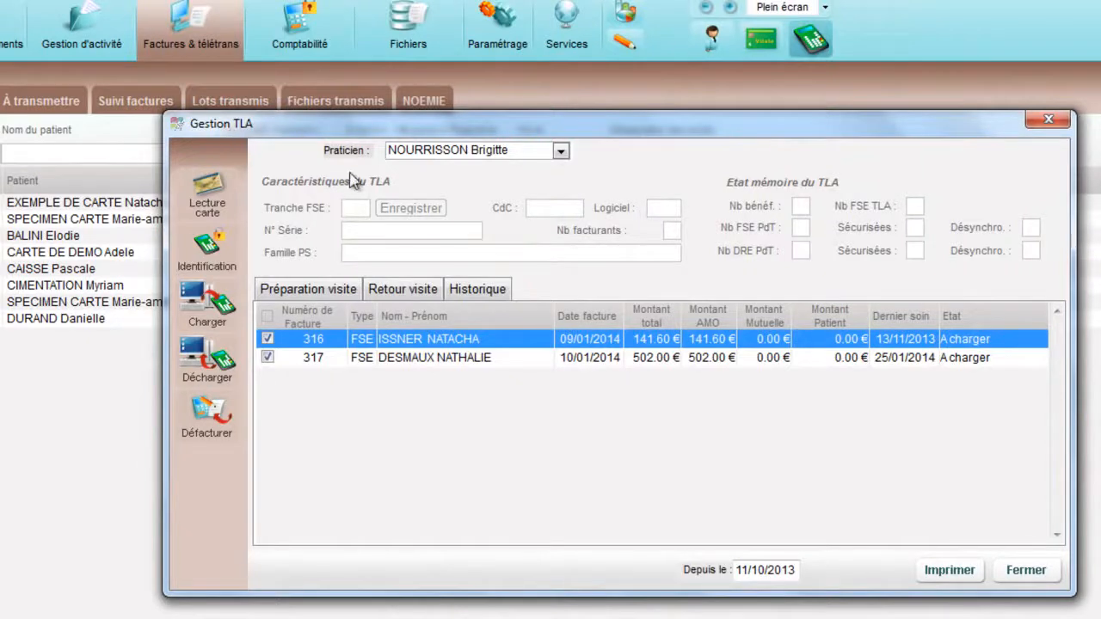
pyautogui.click(440, 151)
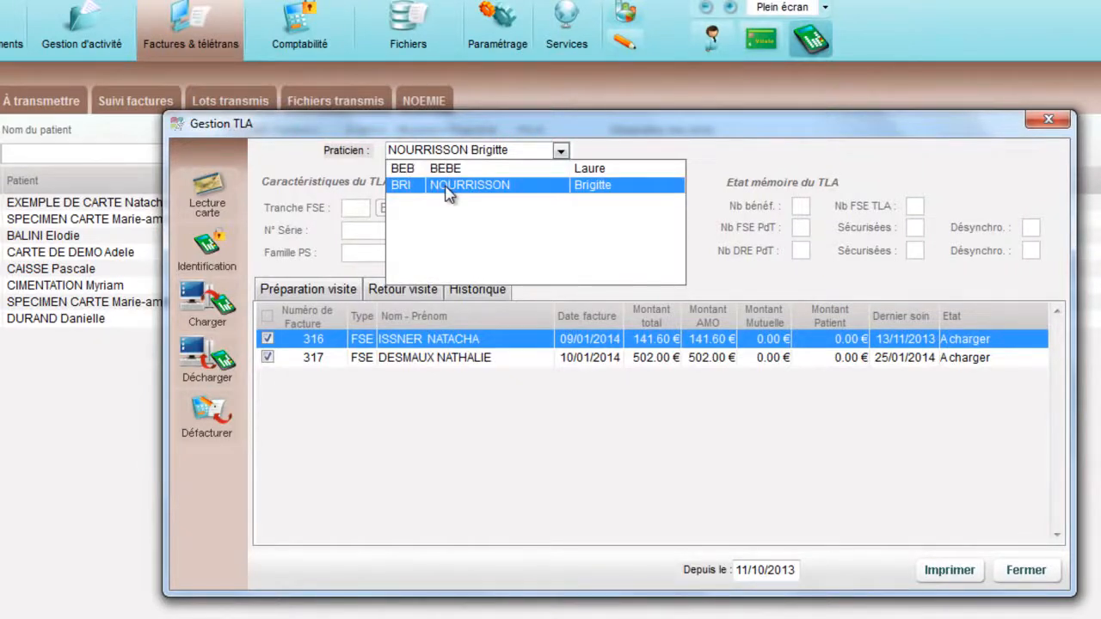
pyautogui.click(446, 186)
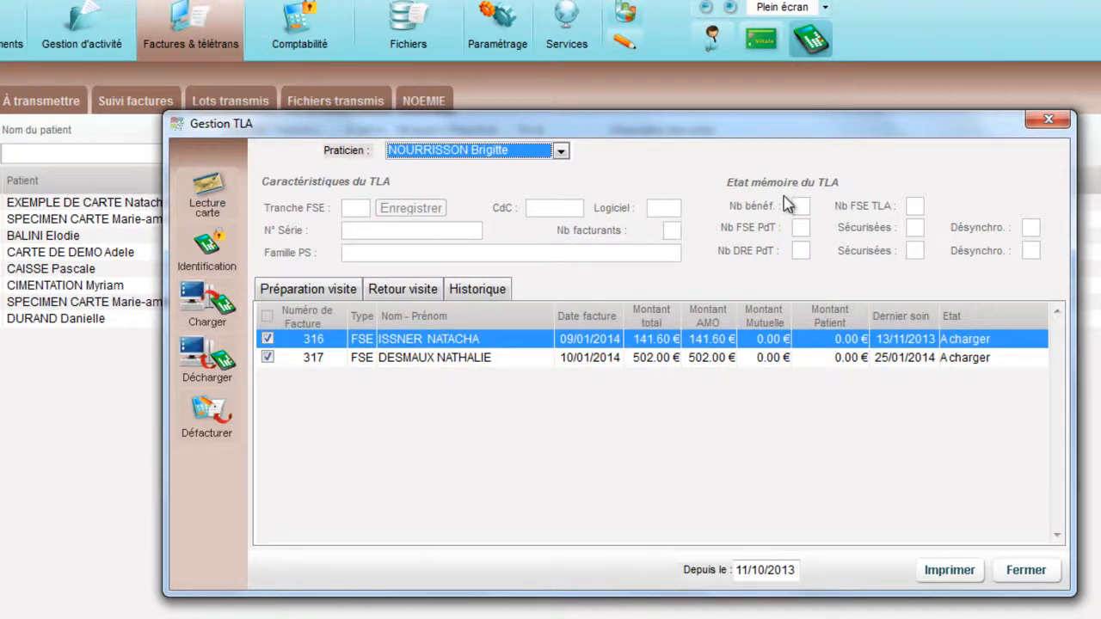
pyautogui.click(208, 247)
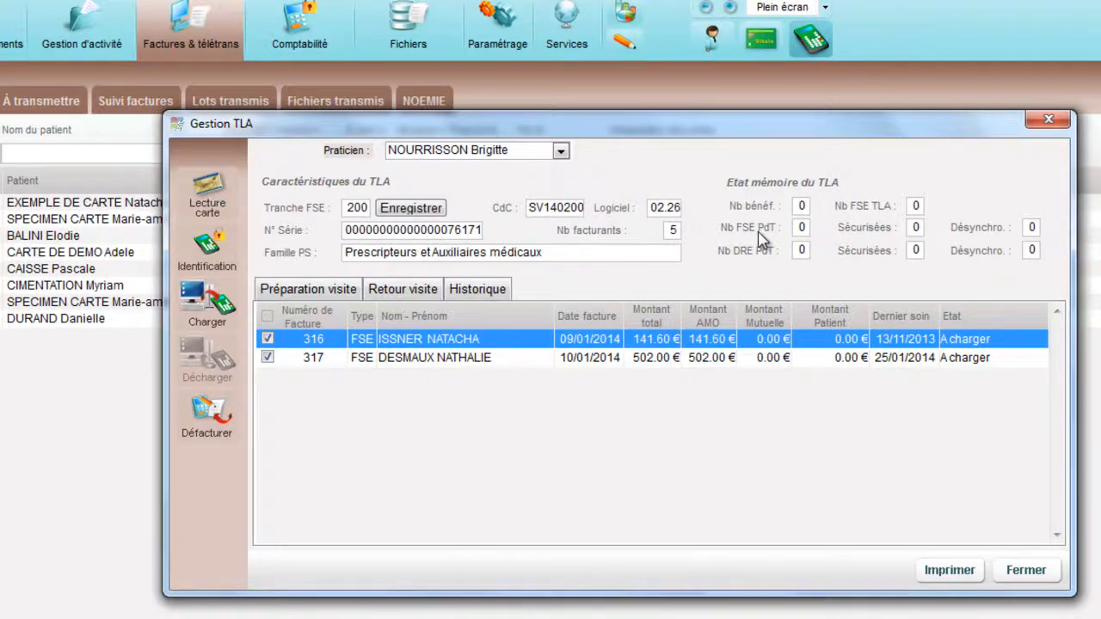
# Step: Check the visit return list, and load only the prepared invoice dated 10/01/2014 onto the reader
pyautogui.click(404, 291)
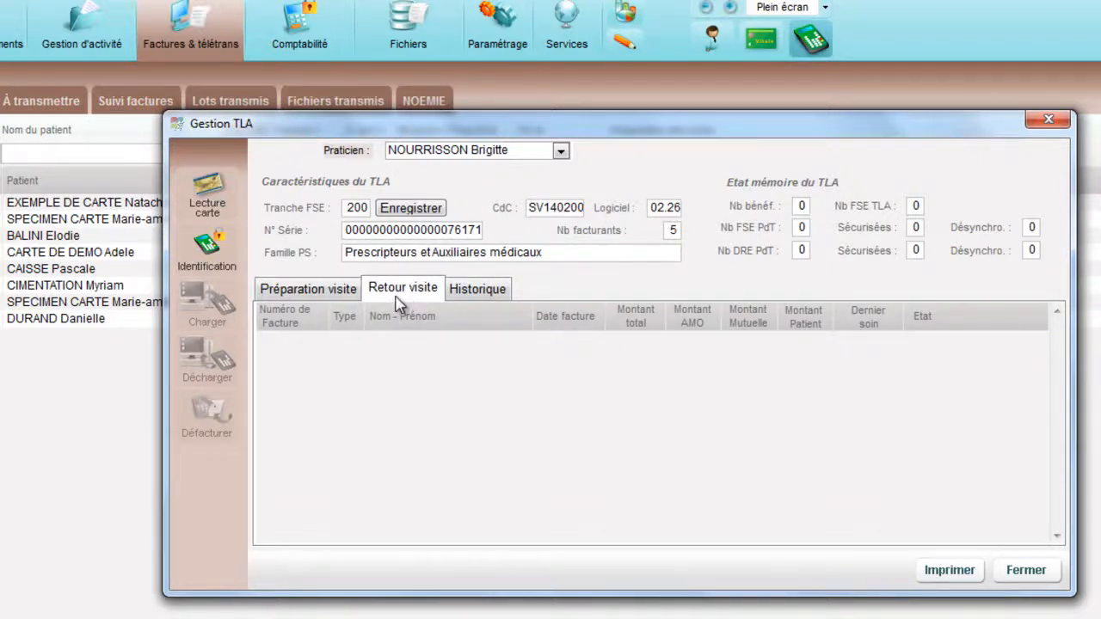
pyautogui.click(305, 297)
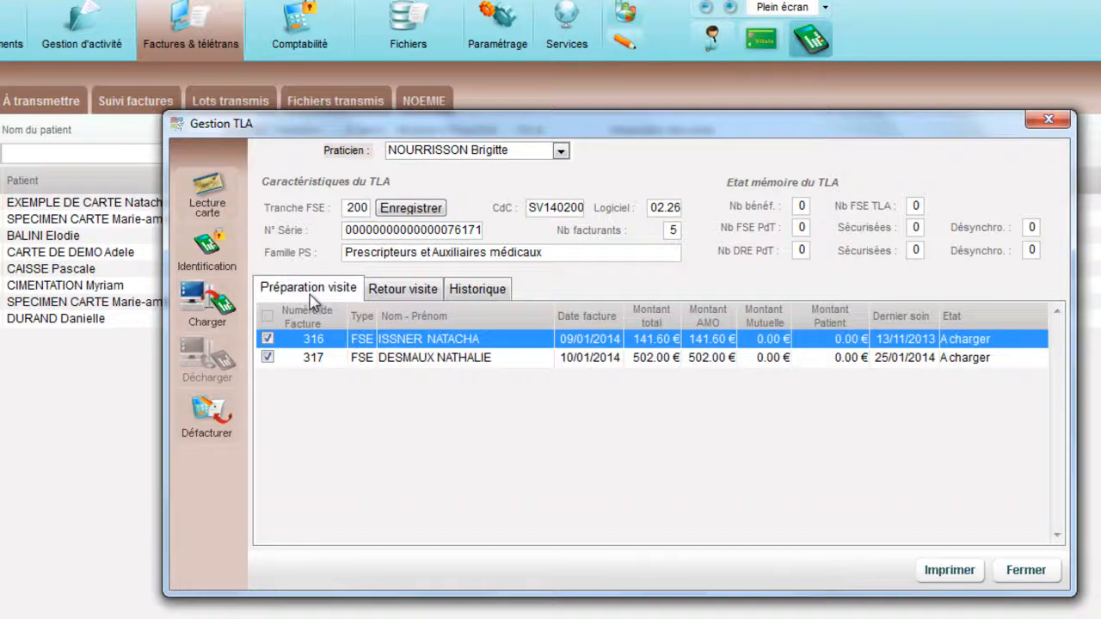
pyautogui.click(267, 340)
pyautogui.click(214, 308)
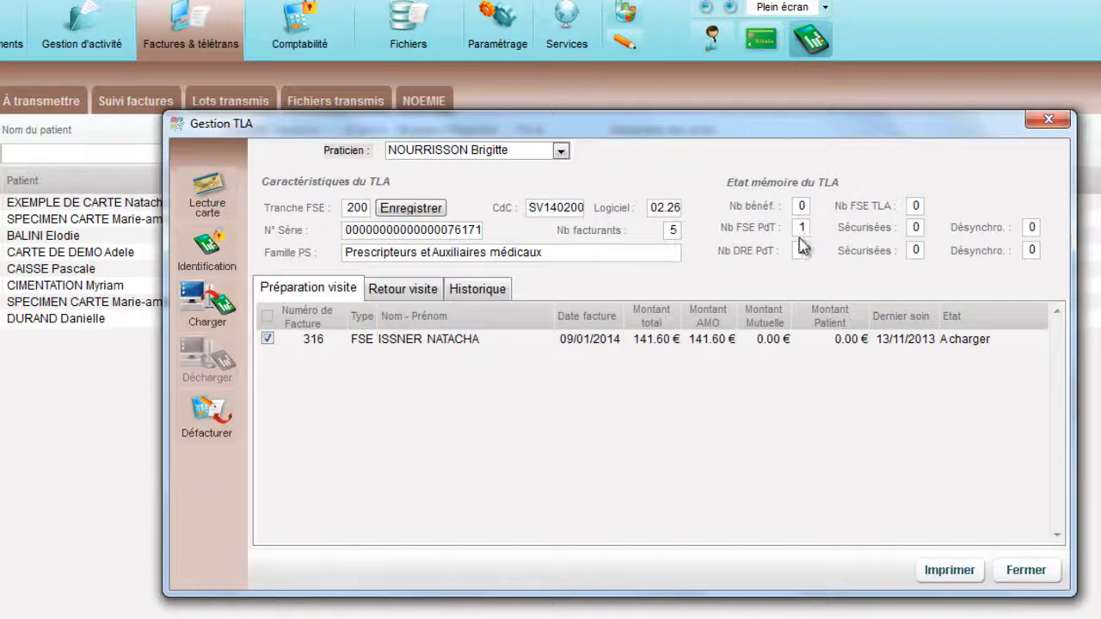
# Step: Cancel the prepared invoice dated 09/01/2014 by confirming its deletion, and close the TLA management window
pyautogui.click(427, 355)
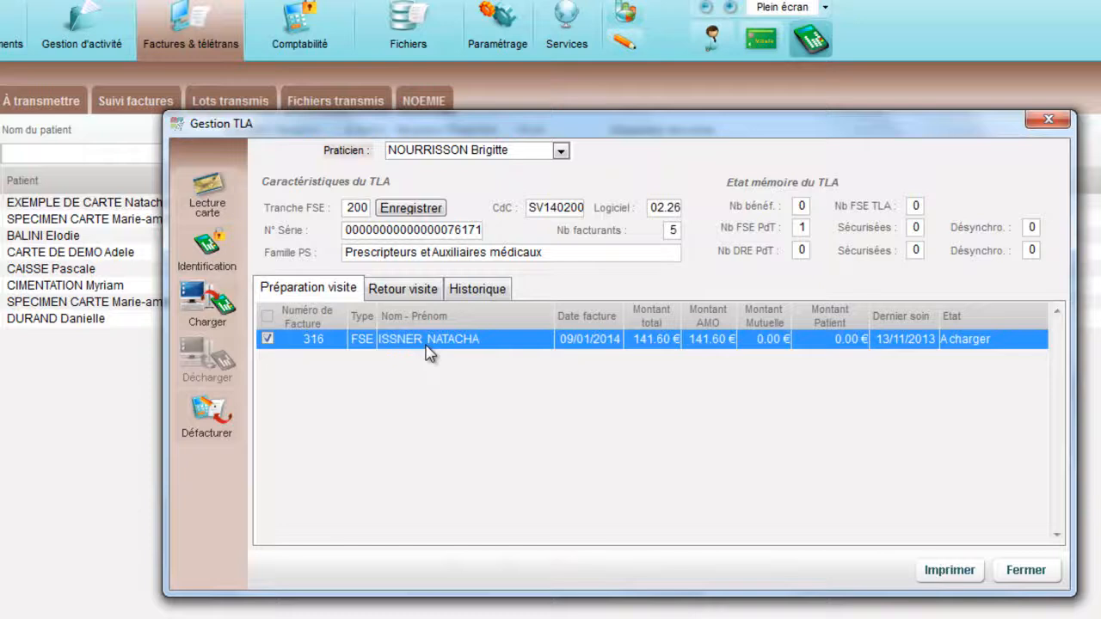
pyautogui.click(217, 419)
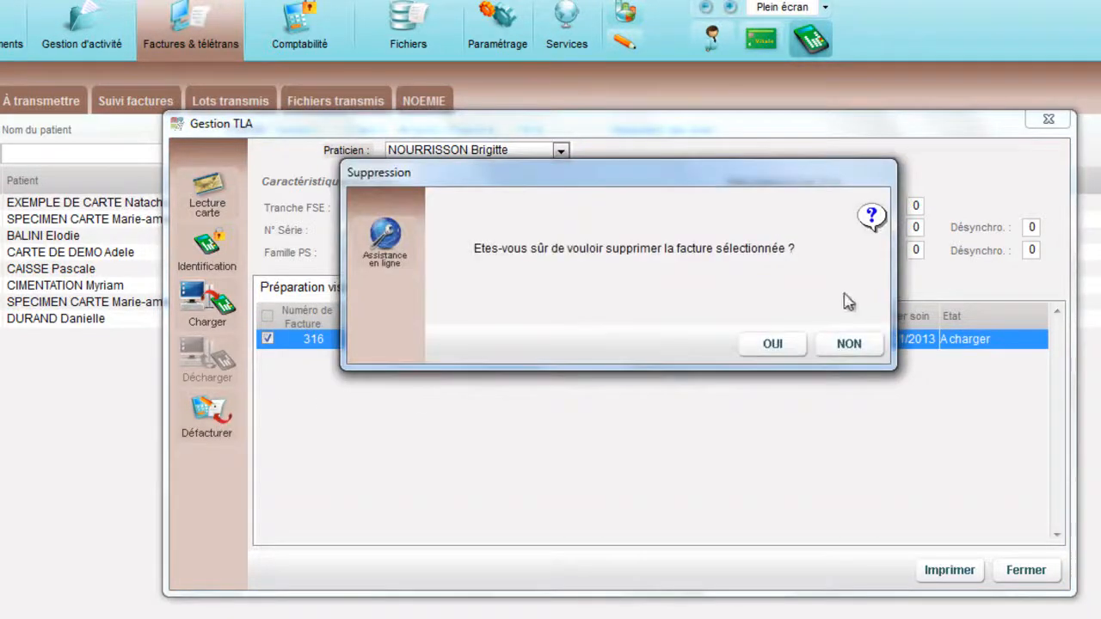
pyautogui.click(777, 344)
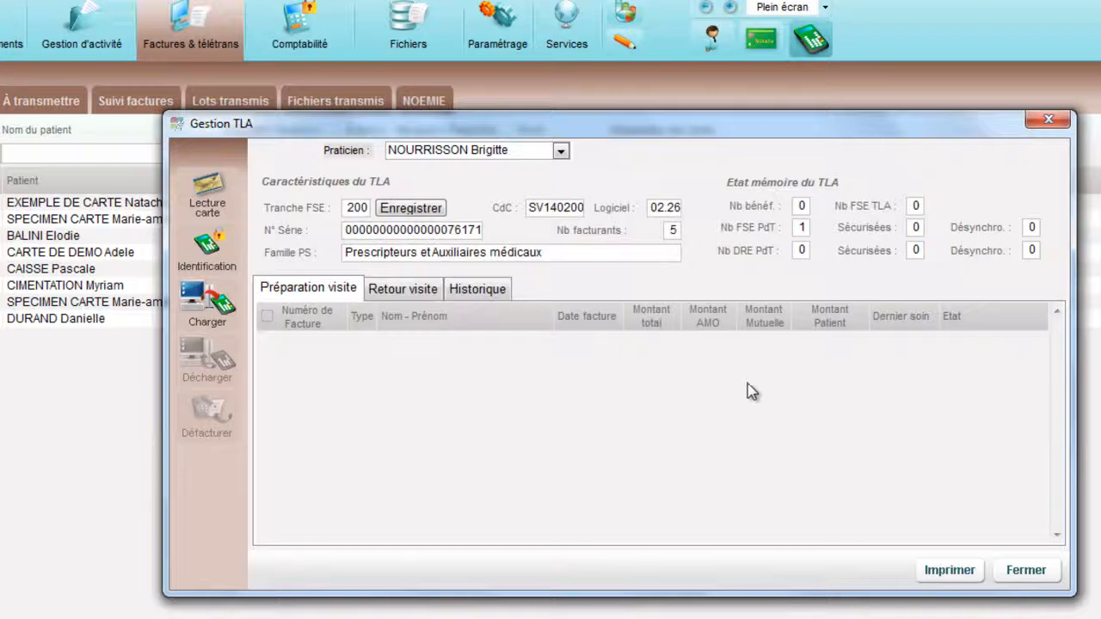
pyautogui.click(1023, 571)
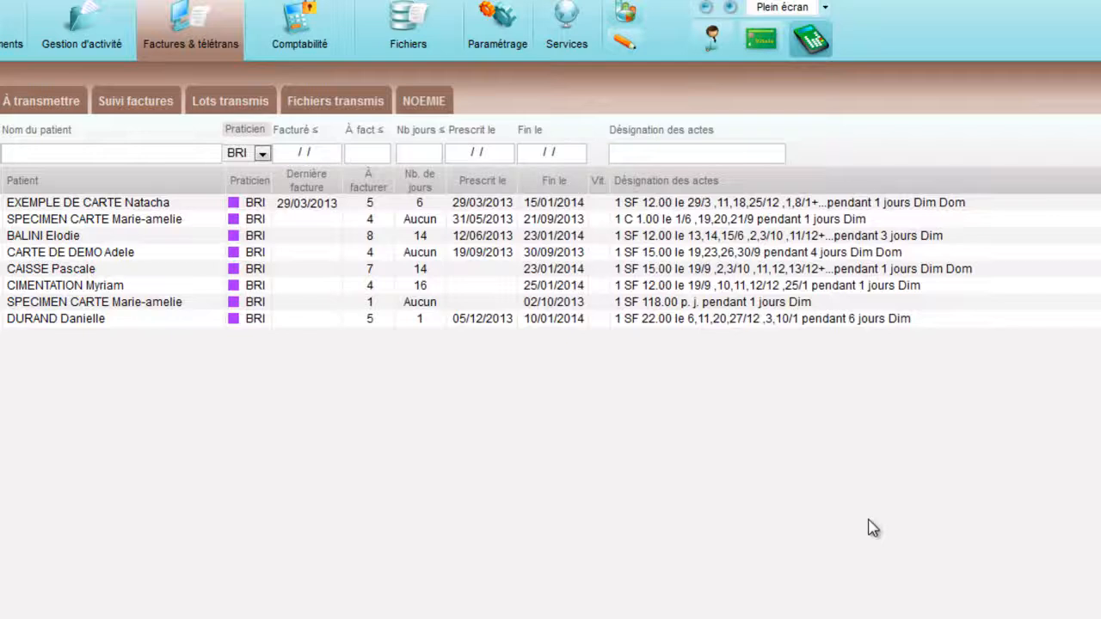